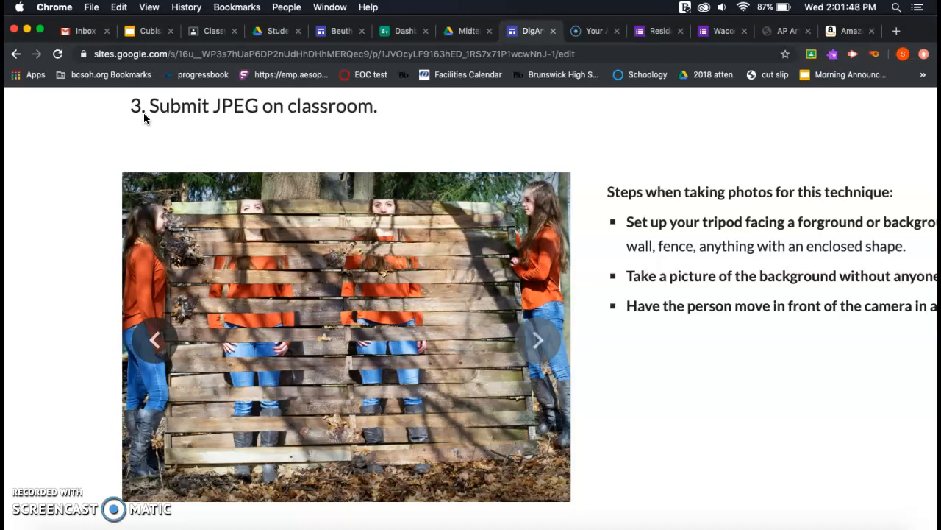
# Review the photo-taking steps for this technique on the project page and switch to Photoshop
pyautogui.hscroll(5, 578, 263)
pyautogui.hscroll(2, 579, 268)
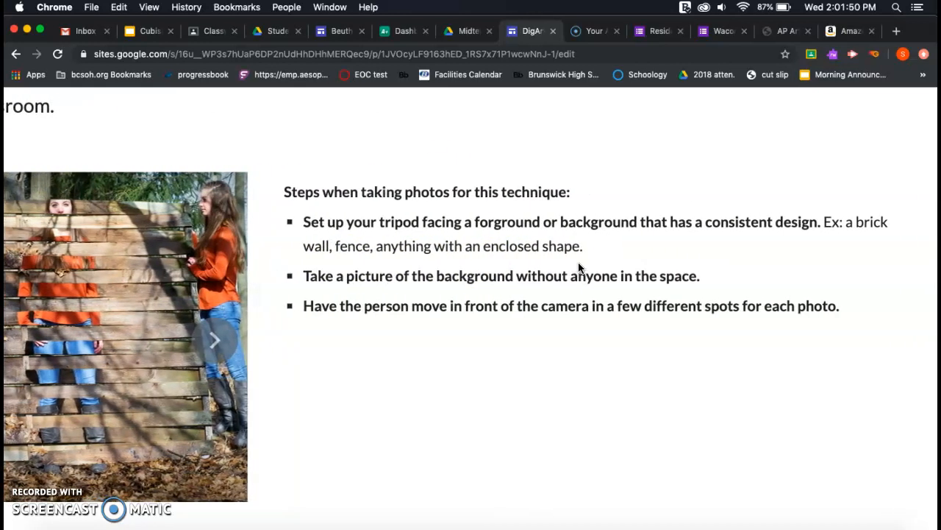
pyautogui.click(579, 268)
pyautogui.click(706, 375)
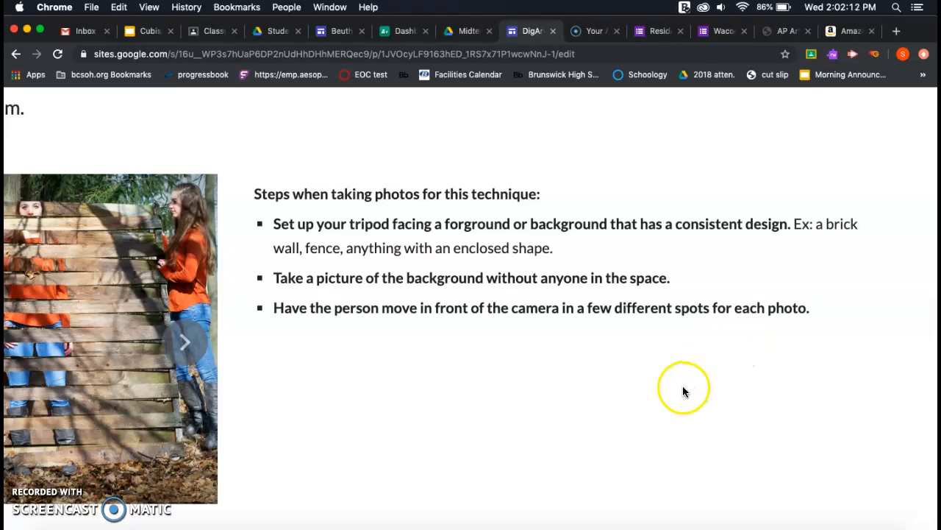
pyautogui.press('super+0')
pyautogui.click(685, 525)
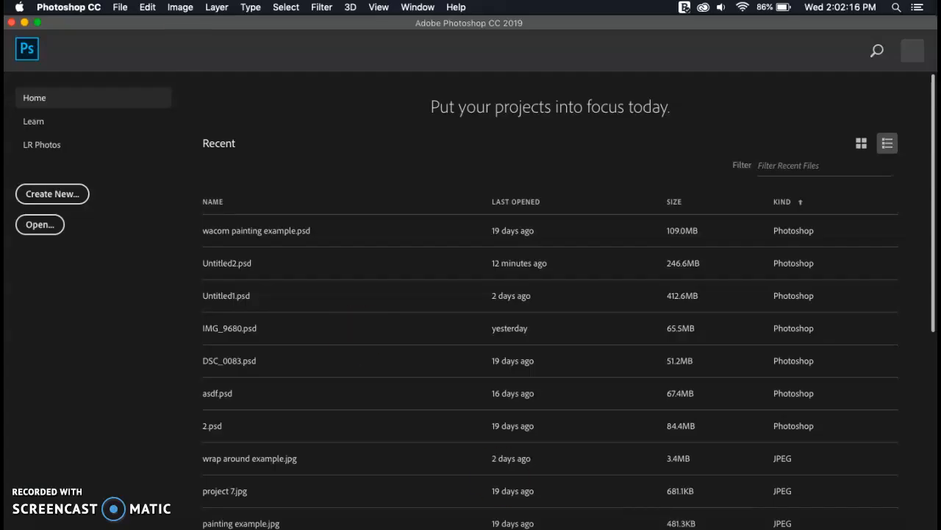
# Load 1.jpg through 5.jpg from the cut out fence folder into one layer stack, automatically aligning the source images
pyautogui.click(120, 7)
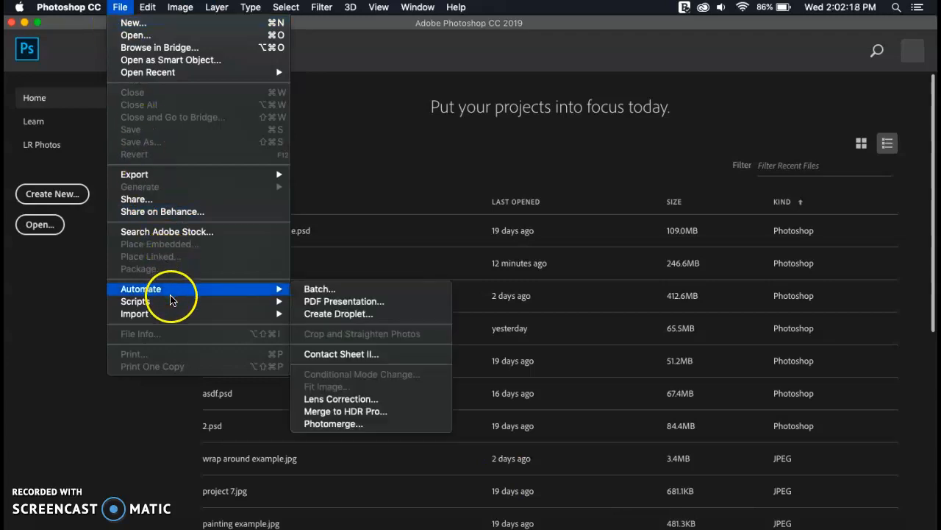
pyautogui.moveTo(169, 302)
pyautogui.click(351, 395)
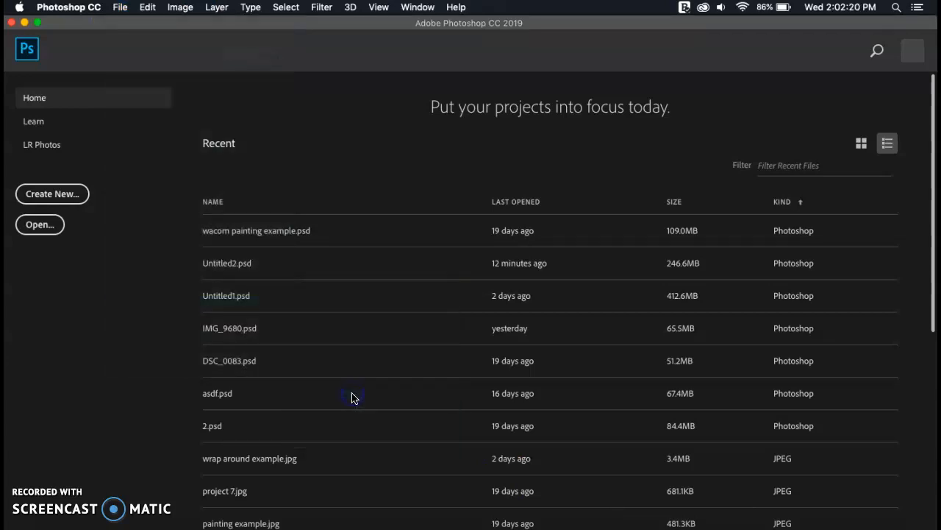
pyautogui.click(514, 297)
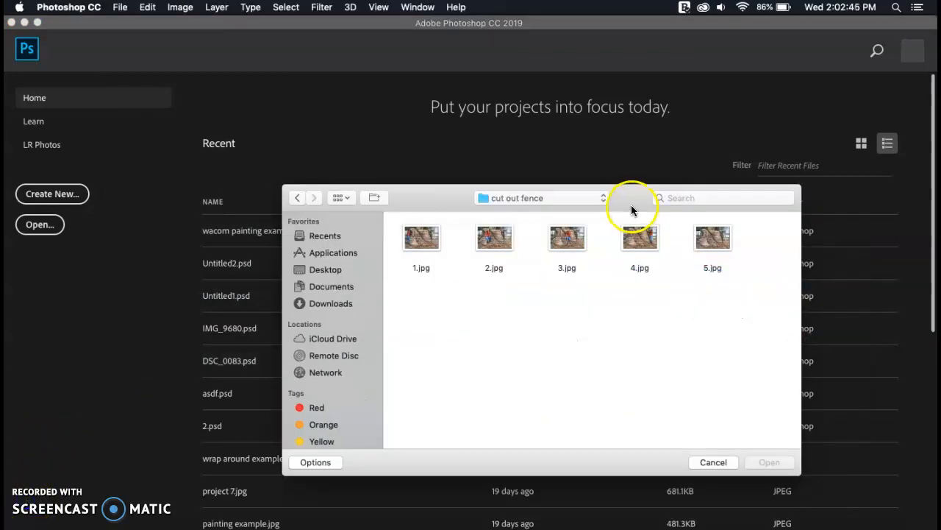
pyautogui.click(593, 261)
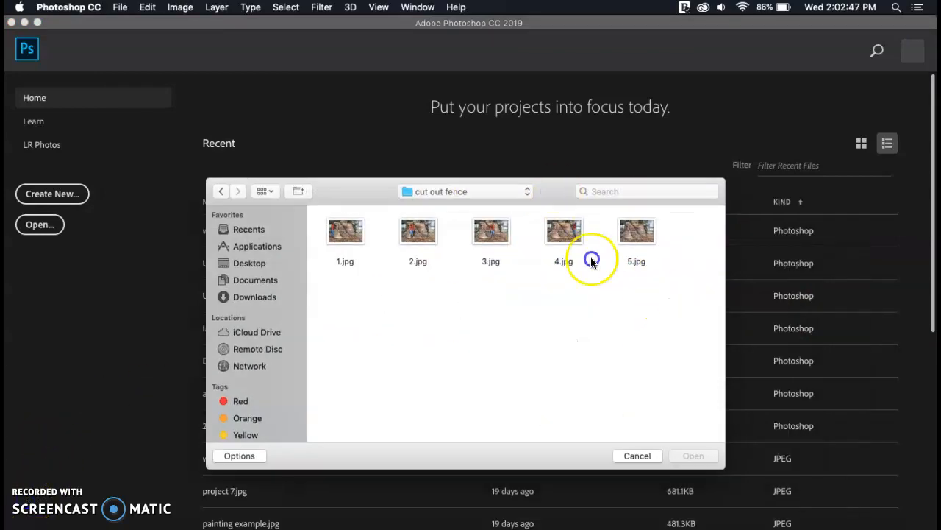
pyautogui.press('super+a')
pyautogui.click(695, 455)
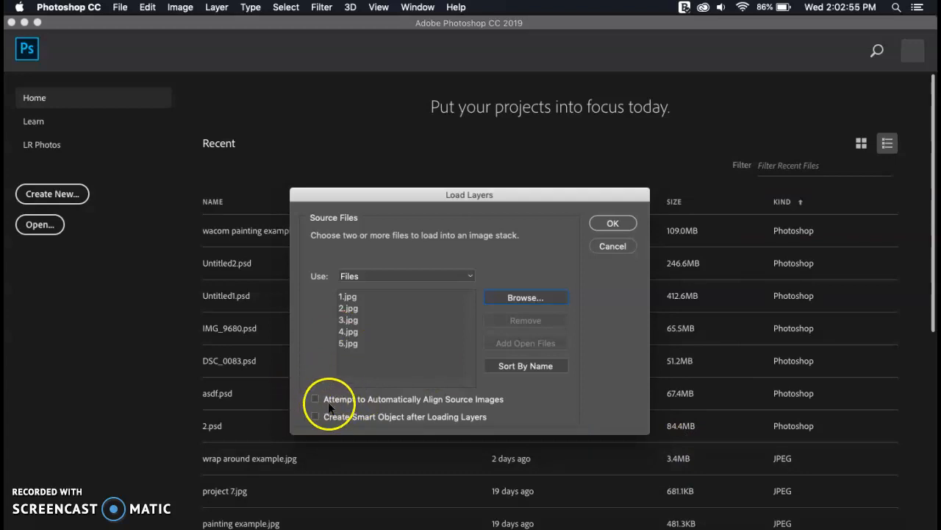
pyautogui.click(315, 399)
pyautogui.click(600, 224)
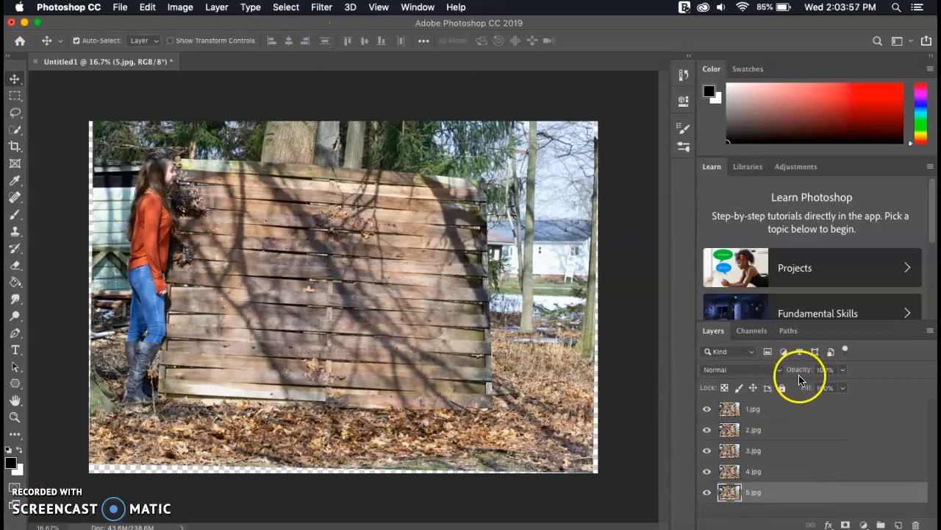
# Add a layer mask to the 1.jpg layer
pyautogui.click(788, 414)
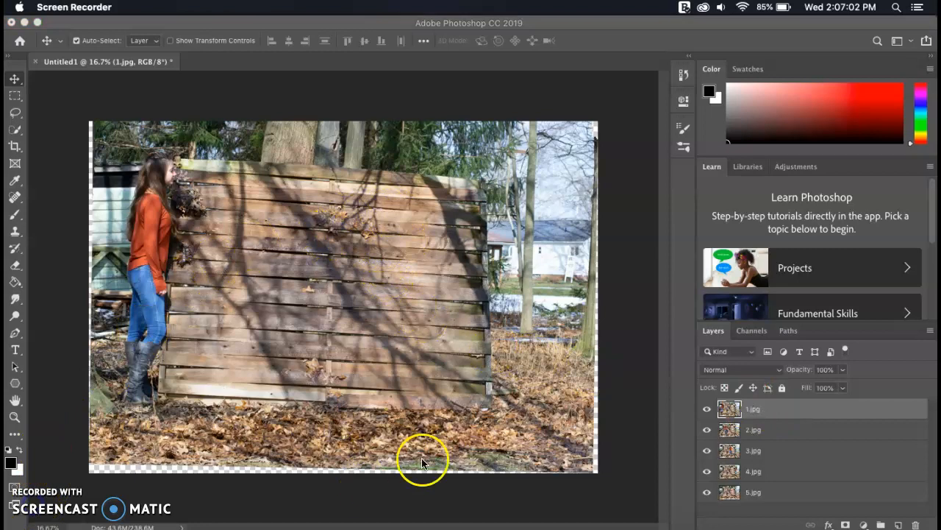
pyautogui.click(771, 412)
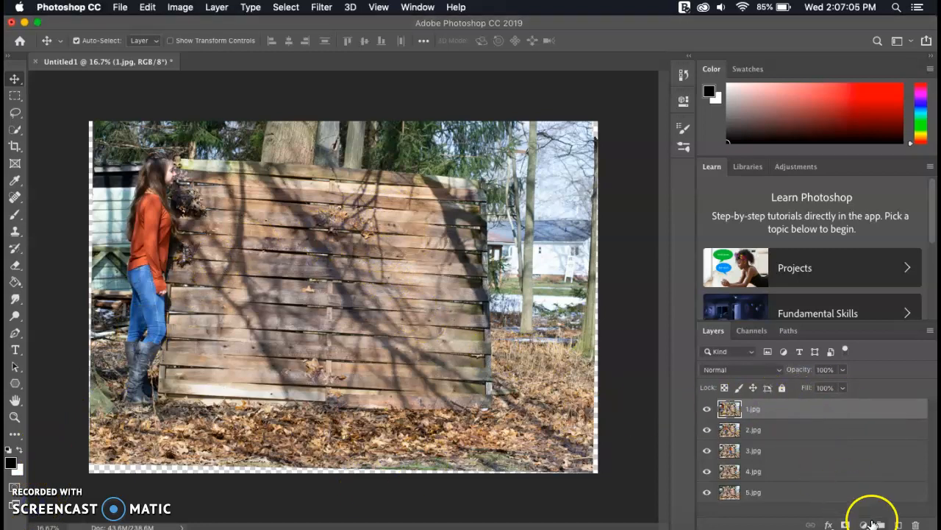
pyautogui.click(846, 525)
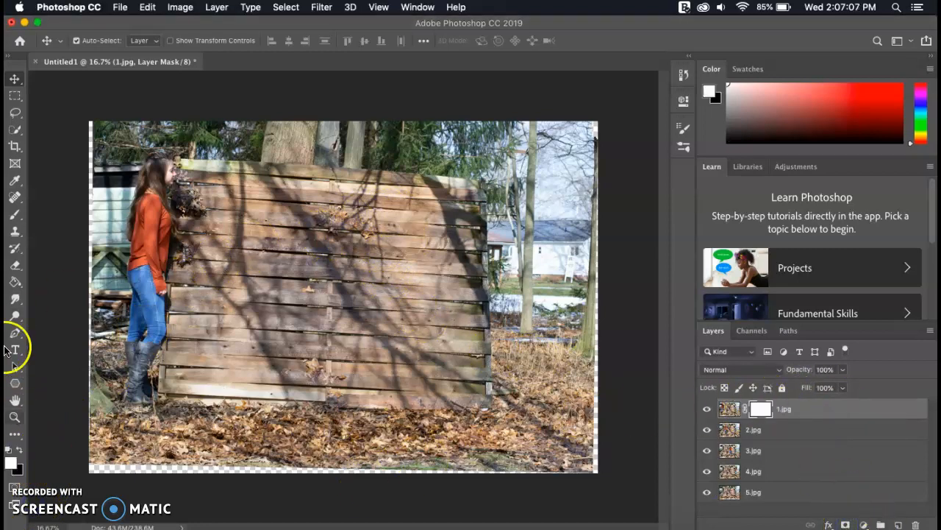
# Paint black with the Brush over the woman beside the fence on the 1.jpg mask and invert the mask
pyautogui.click(13, 217)
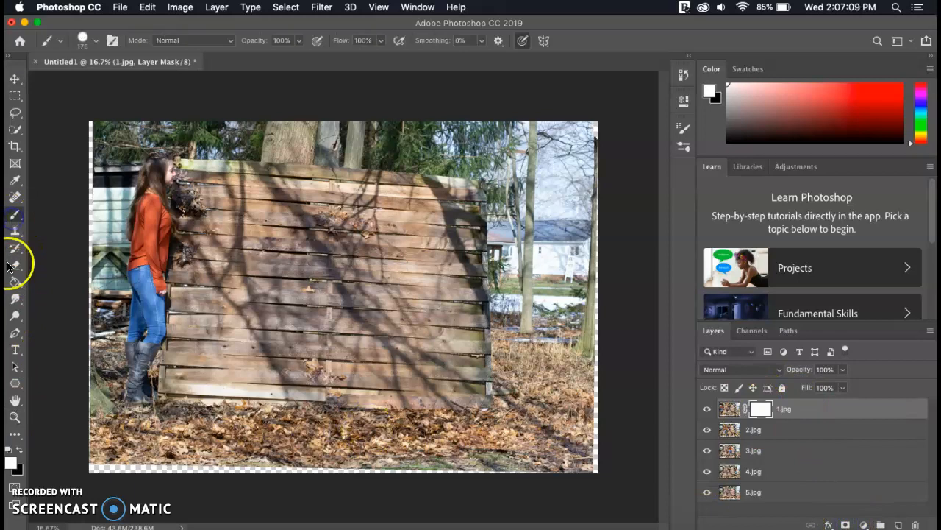
pyautogui.click(18, 451)
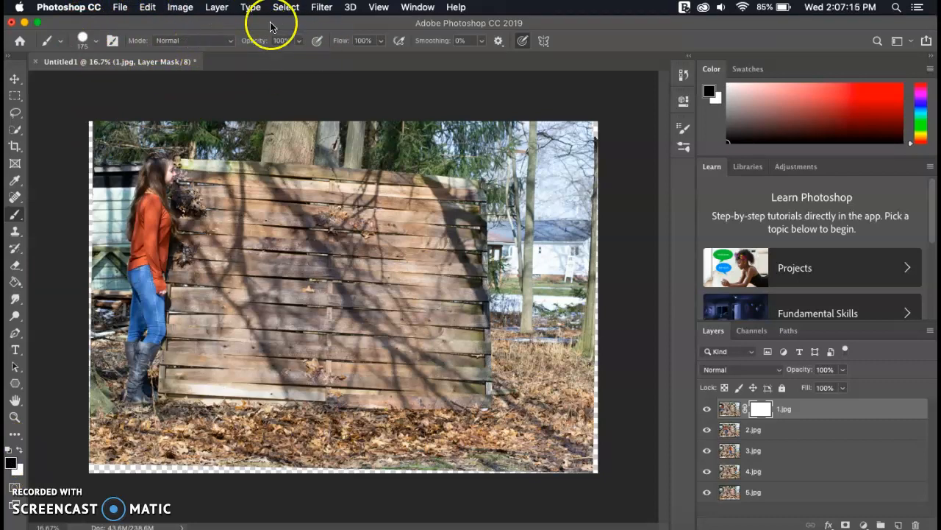
pyautogui.click(149, 193)
pyautogui.moveTo(150, 193)
pyautogui.mouseDown()
pyautogui.moveTo(153, 170)
pyautogui.moveTo(156, 202)
pyautogui.moveTo(167, 178)
pyautogui.moveTo(160, 160)
pyautogui.moveTo(139, 189)
pyautogui.moveTo(131, 229)
pyautogui.moveTo(140, 232)
pyautogui.moveTo(153, 198)
pyautogui.moveTo(158, 230)
pyautogui.moveTo(164, 206)
pyautogui.moveTo(159, 319)
pyautogui.moveTo(137, 242)
pyautogui.moveTo(142, 353)
pyautogui.moveTo(163, 317)
pyautogui.moveTo(140, 389)
pyautogui.moveTo(153, 399)
pyautogui.moveTo(129, 389)
pyautogui.moveTo(128, 298)
pyautogui.moveTo(138, 376)
pyautogui.moveTo(169, 398)
pyautogui.mouseUp()
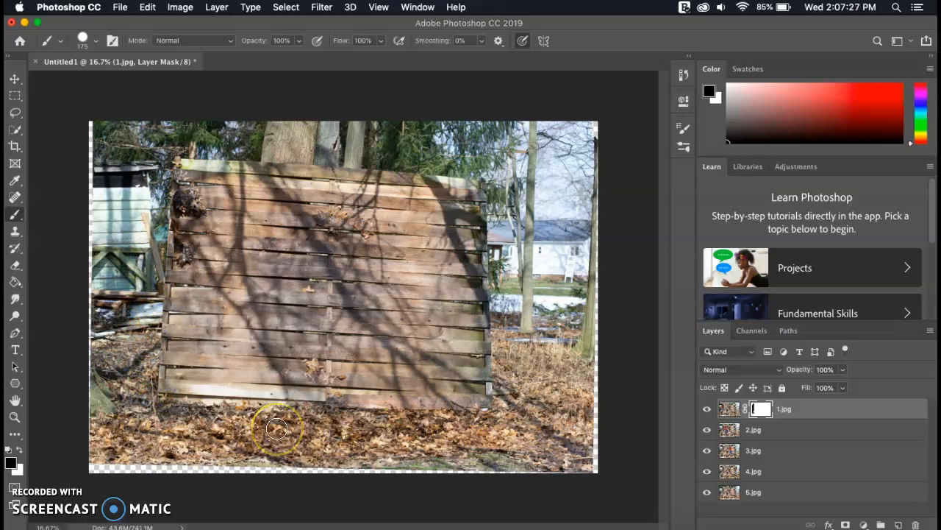
pyautogui.press('super+i')
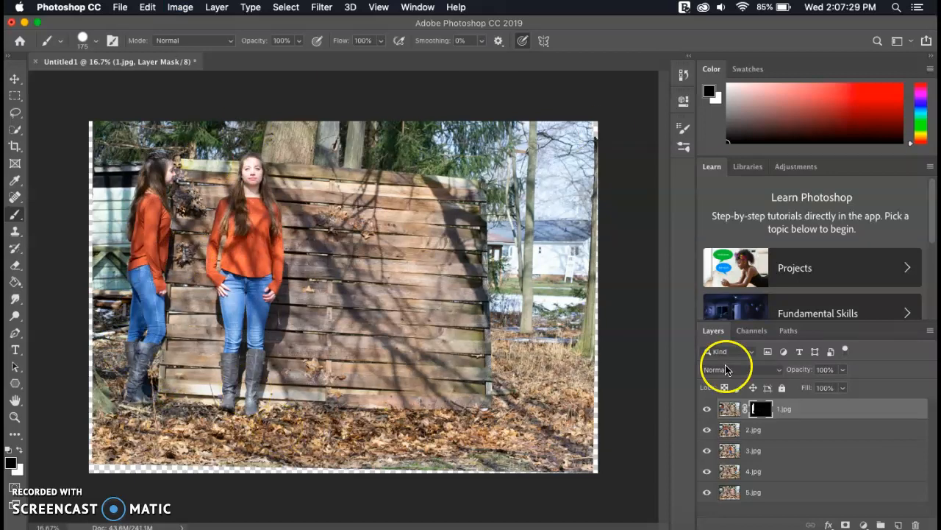
# Hide the 1.jpg layer, add a mask to the 2.jpg layer and brush black over the woman standing in front of the fence
pyautogui.click(708, 410)
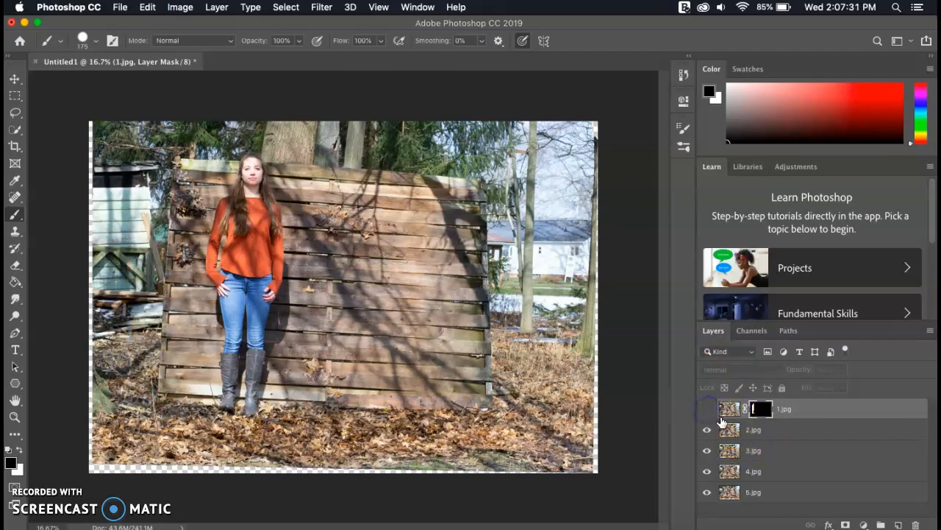
pyautogui.click(776, 433)
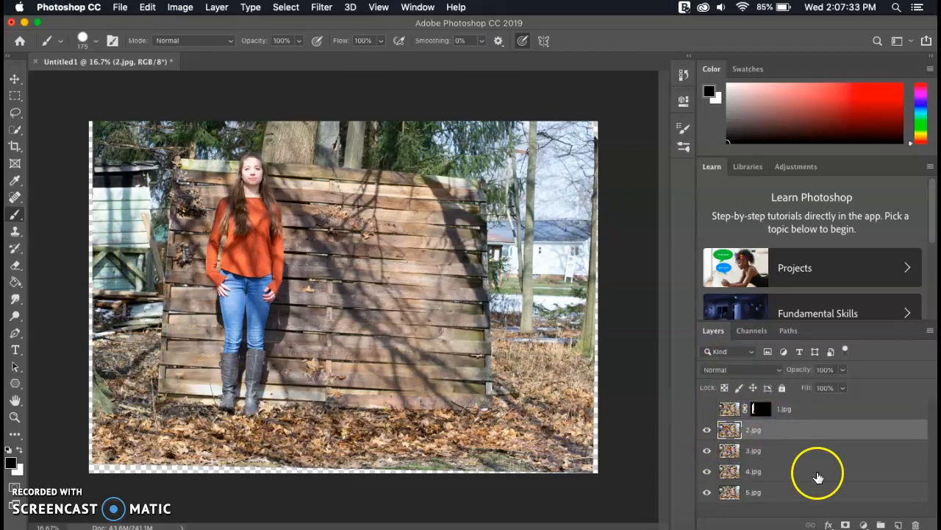
pyautogui.click(845, 524)
pyautogui.moveTo(250, 189)
pyautogui.mouseDown()
pyautogui.moveTo(248, 163)
pyautogui.moveTo(269, 207)
pyautogui.moveTo(277, 272)
pyautogui.moveTo(250, 373)
pyautogui.mouseUp()
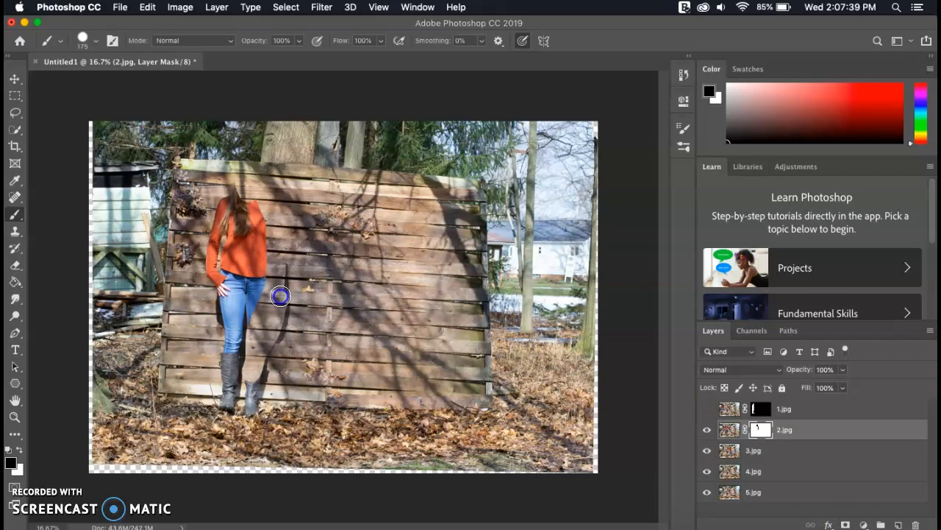
pyautogui.moveTo(267, 380)
pyautogui.mouseDown()
pyautogui.moveTo(257, 410)
pyautogui.moveTo(253, 370)
pyautogui.mouseUp()
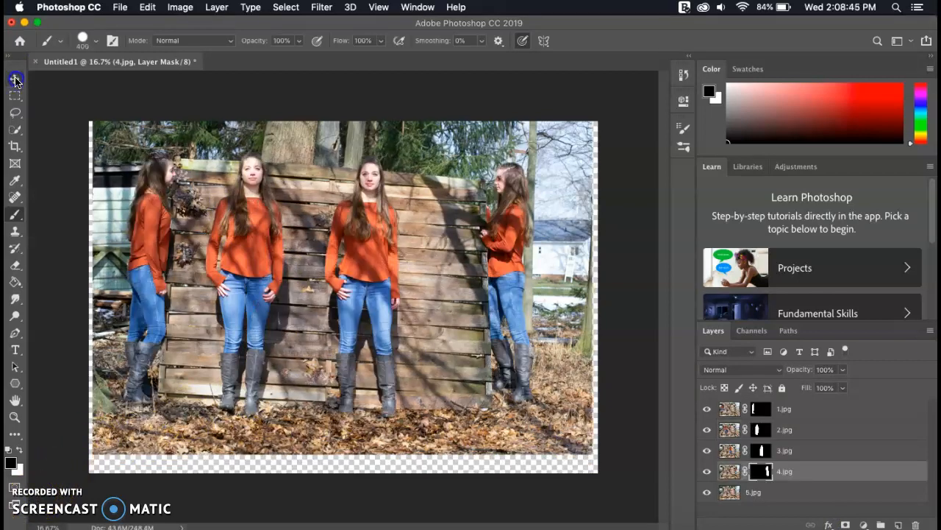
# Hide the 1.jpg to 4.jpg layers one by one and show them all again to check each masked figure
pyautogui.press('v')
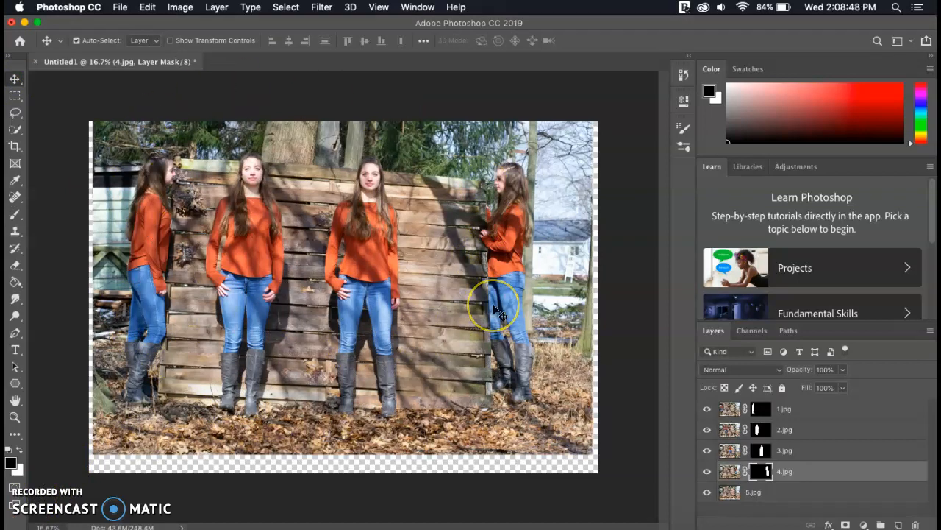
pyautogui.click(707, 409)
pyautogui.click(707, 429)
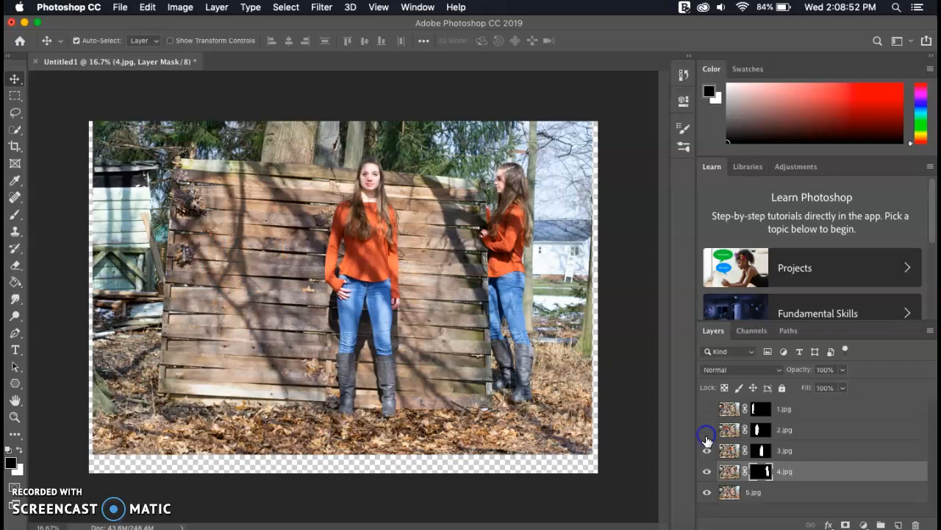
pyautogui.click(707, 450)
pyautogui.click(706, 471)
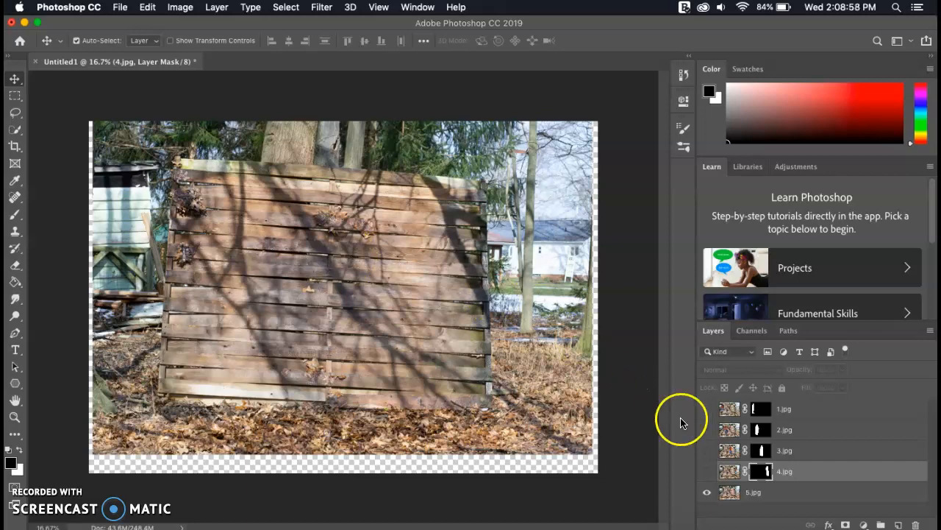
pyautogui.click(707, 470)
pyautogui.click(707, 450)
pyautogui.click(706, 429)
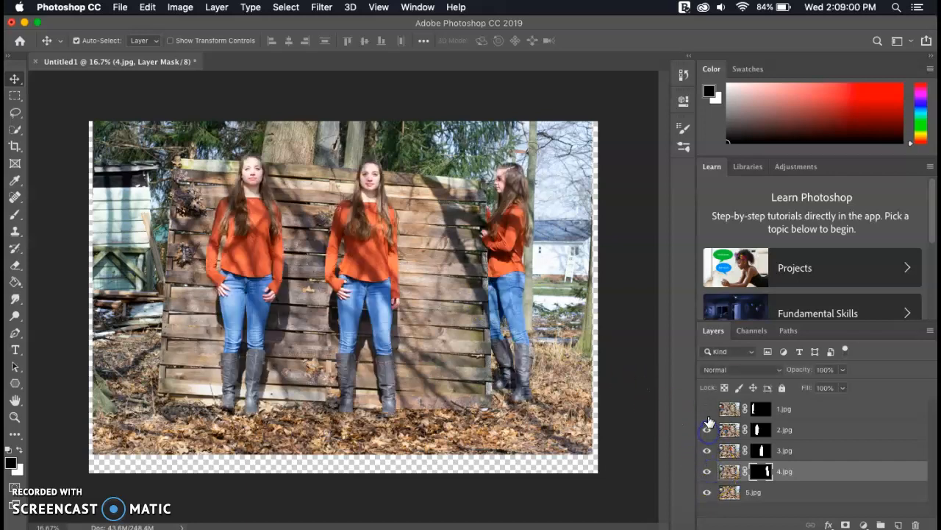
pyautogui.click(706, 409)
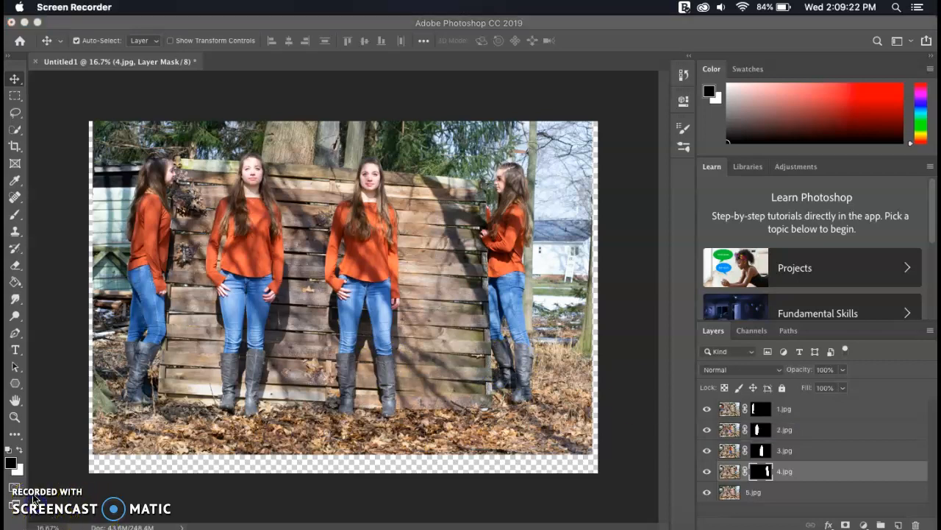
# Toggle the visibility of the 1.jpg and 2.jpg layers in turn to check which masked figure each one holds
pyautogui.click(781, 409)
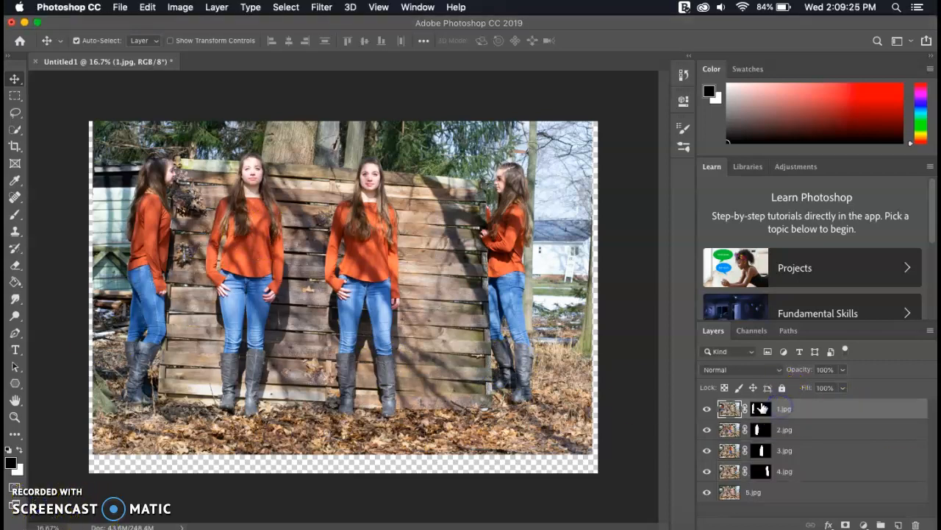
pyautogui.click(765, 415)
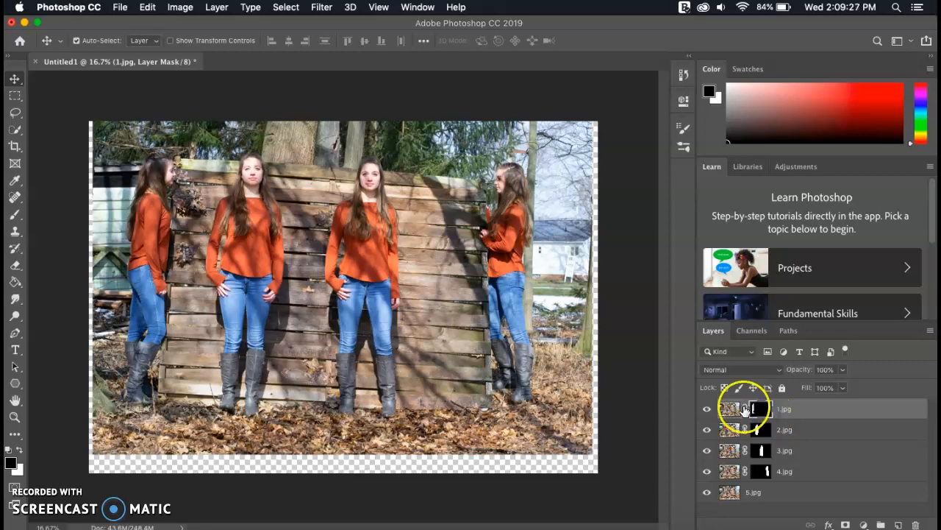
pyautogui.scroll(3, 390, 266)
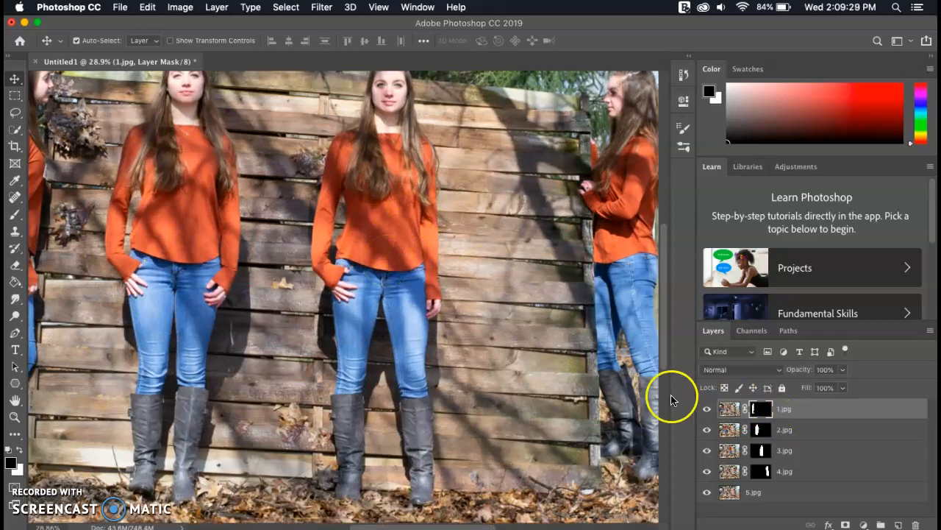
pyautogui.click(706, 409)
pyautogui.click(706, 410)
pyautogui.click(706, 409)
pyautogui.click(706, 410)
pyautogui.scroll(3, 150, 211)
pyautogui.hscroll(-3, 150, 210)
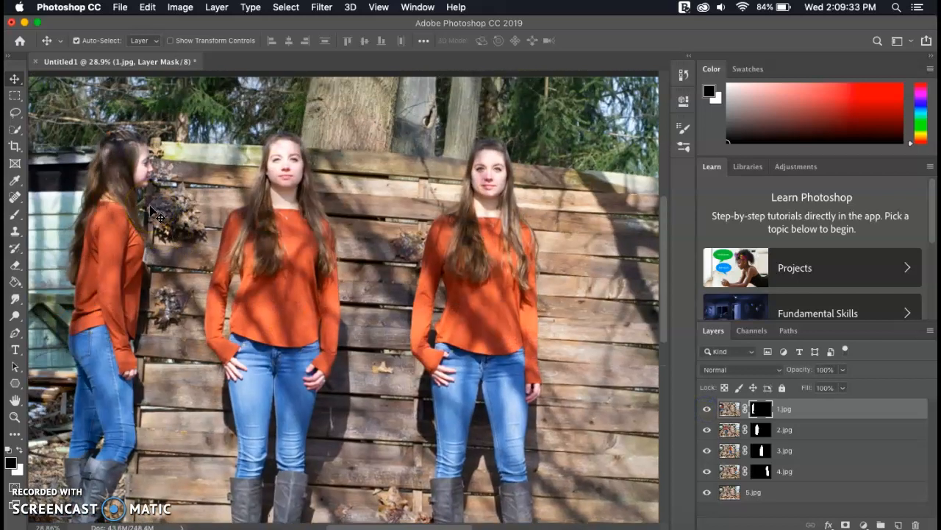
pyautogui.click(706, 411)
pyautogui.click(706, 410)
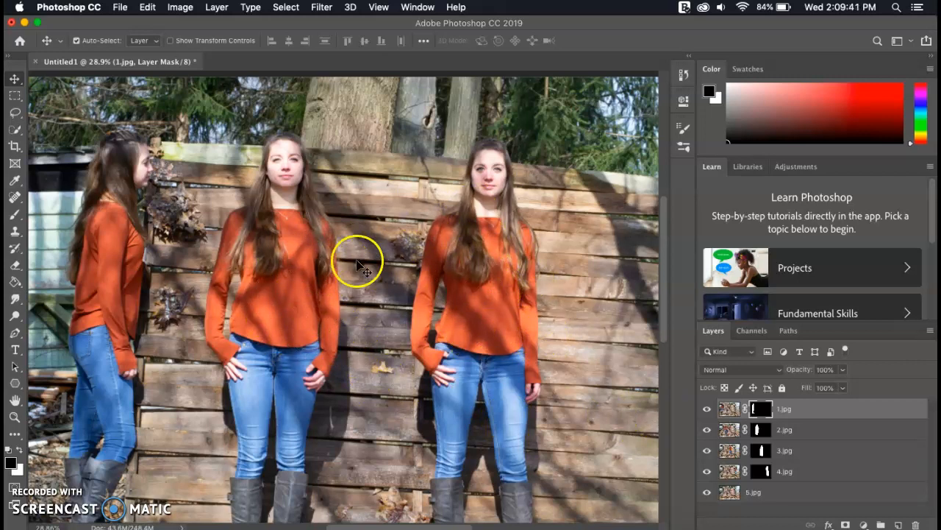
pyautogui.click(707, 432)
pyautogui.click(706, 432)
pyautogui.click(707, 432)
pyautogui.click(707, 432)
# Select the mask of the 2.jpg layer and reduce the layer's opacity to 63%
pyautogui.click(754, 434)
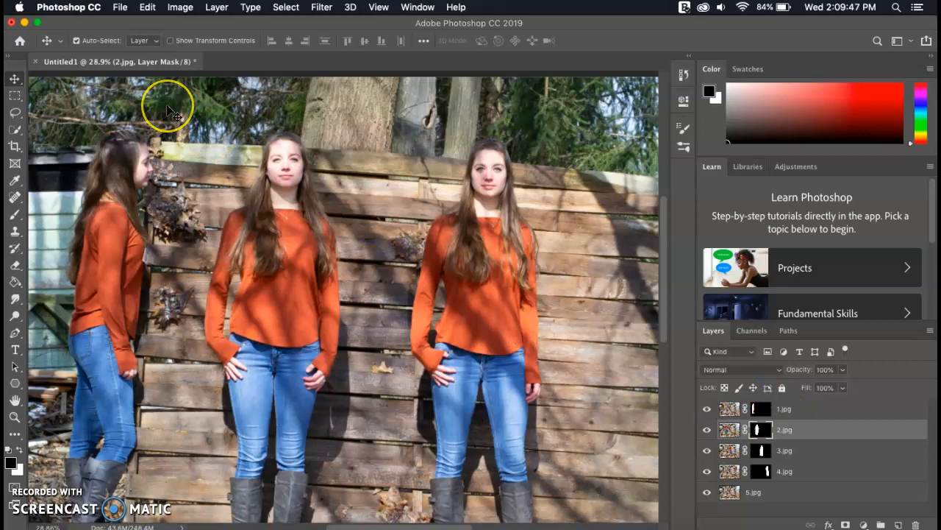
pyautogui.scroll(2, 168, 103)
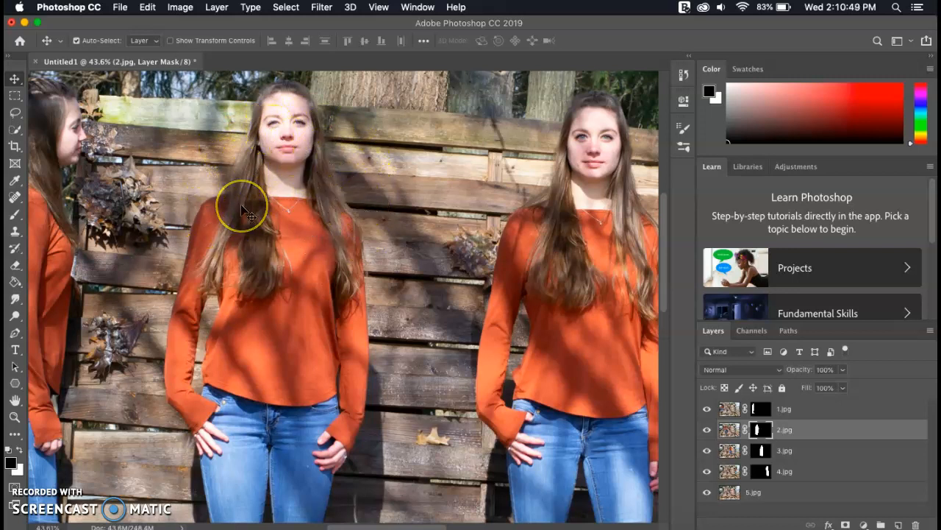
pyautogui.scroll(1, 242, 210)
pyautogui.click(844, 370)
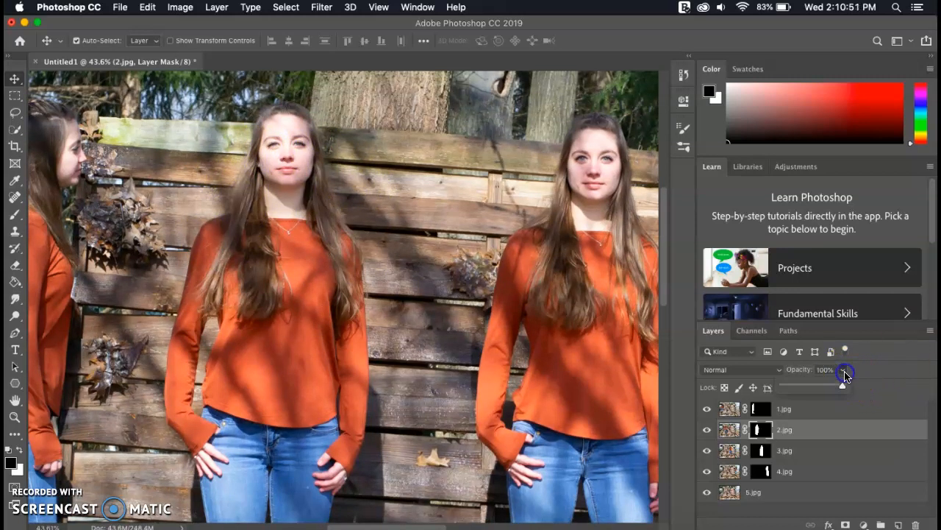
pyautogui.click(824, 388)
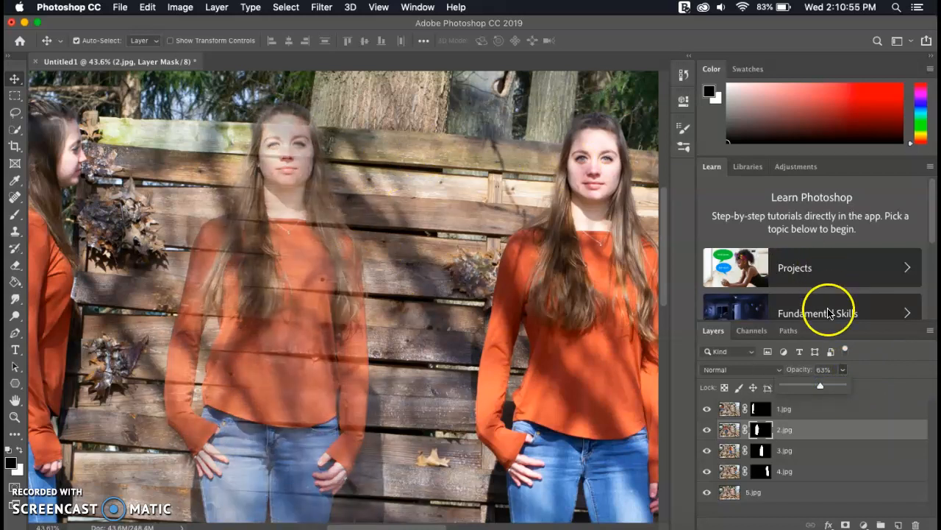
pyautogui.click(876, 337)
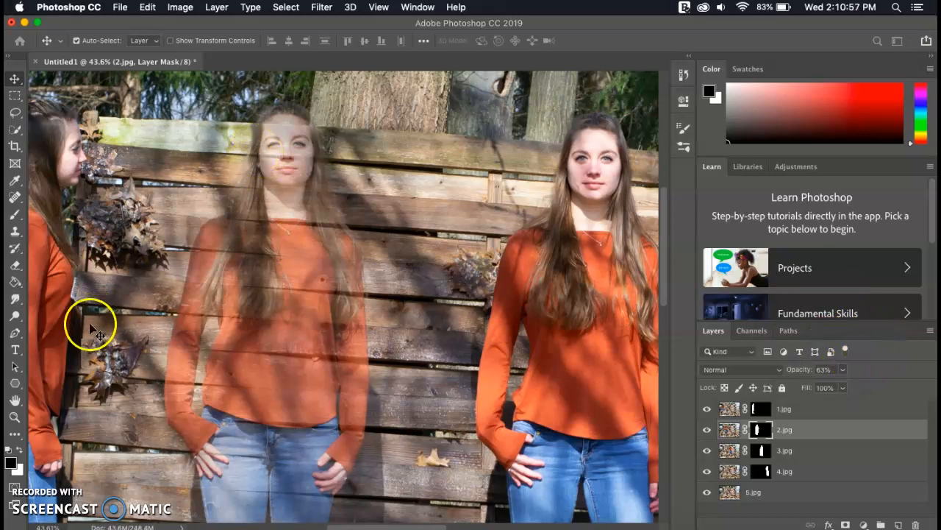
# Brush black on the 2.jpg mask over the hair above the fence and the upper boards crossing the woman's face and shoulders
pyautogui.click(15, 213)
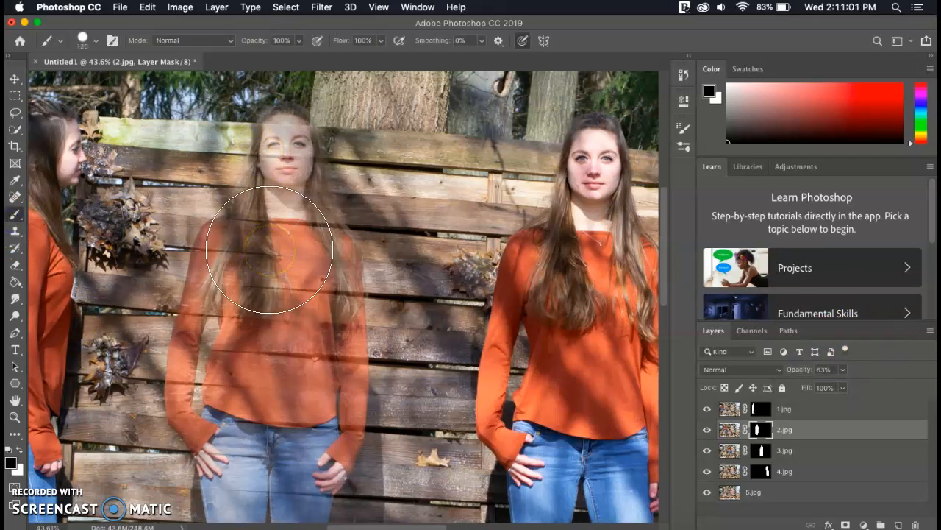
pyautogui.moveTo(323, 180)
pyautogui.mouseDown()
pyautogui.moveTo(273, 164)
pyautogui.moveTo(260, 169)
pyautogui.moveTo(290, 176)
pyautogui.moveTo(216, 166)
pyautogui.mouseUp()
pyautogui.moveTo(317, 105); pyautogui.dragTo(318, 113)
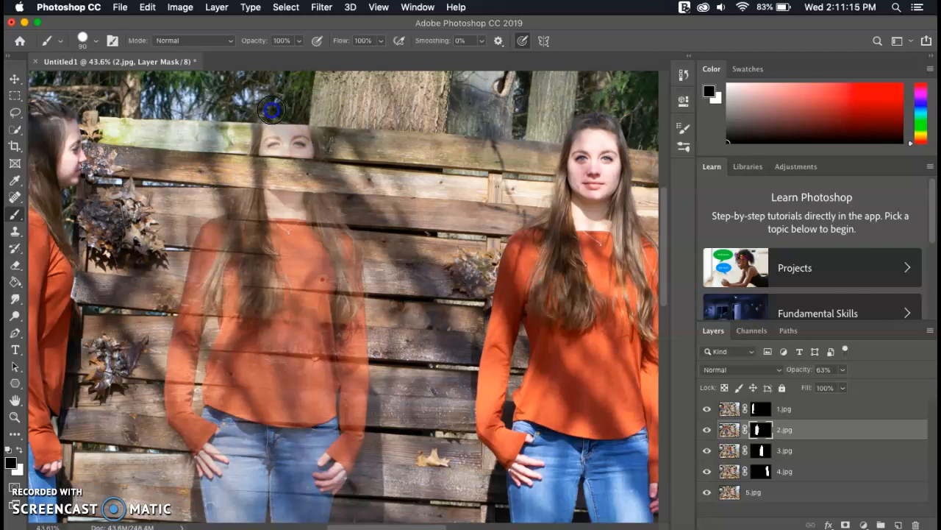
pyautogui.moveTo(328, 114); pyautogui.dragTo(328, 115)
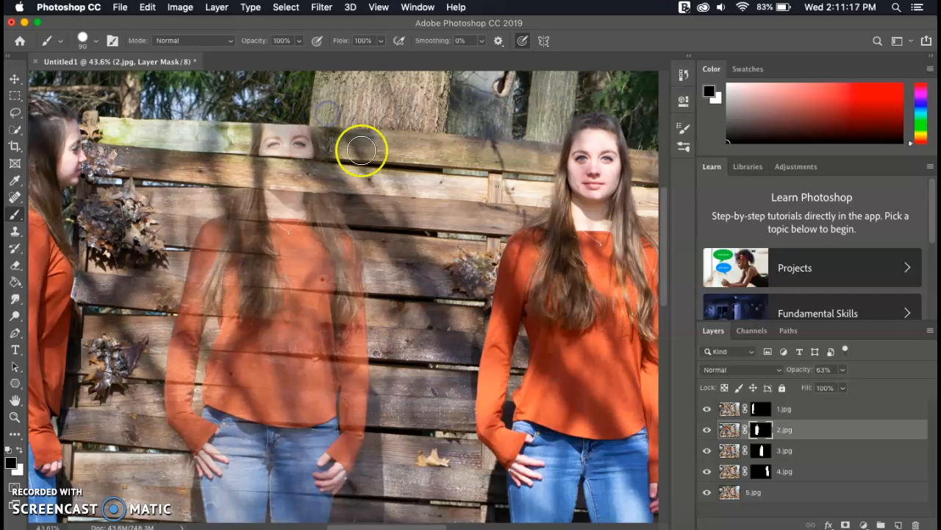
pyautogui.moveTo(349, 237)
pyautogui.mouseDown()
pyautogui.moveTo(346, 237)
pyautogui.moveTo(194, 232)
pyautogui.moveTo(366, 247)
pyautogui.moveTo(314, 243)
pyautogui.mouseUp()
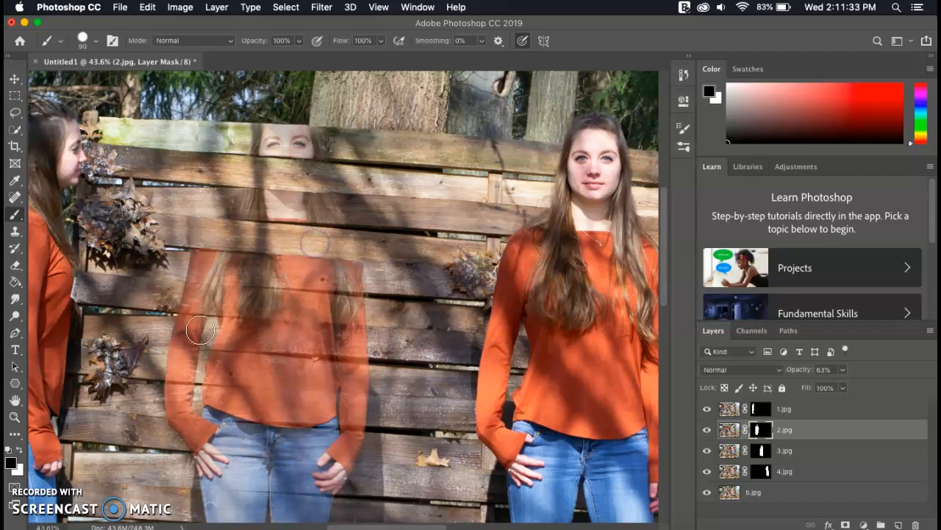
# Paint black past the board edge over the woman's chest on the 2.jpg mask, then paint the area back with white
pyautogui.click(20, 450)
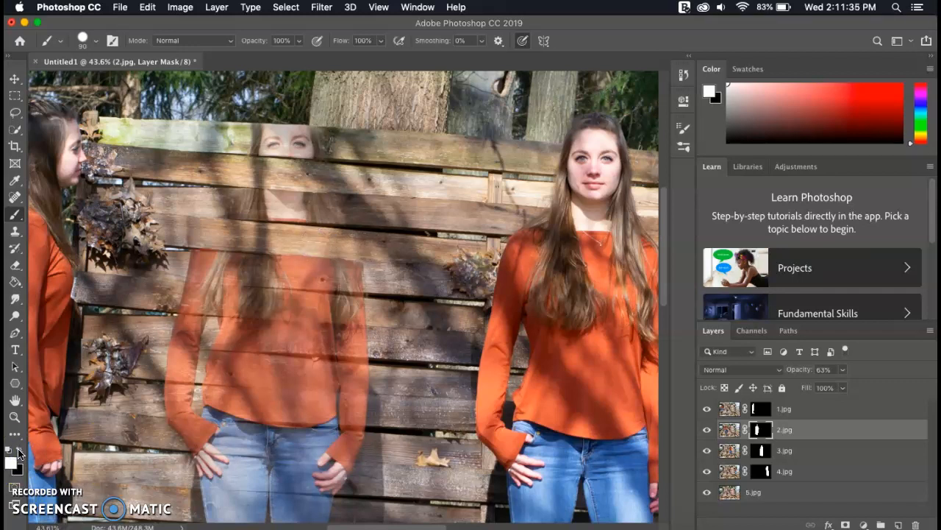
pyautogui.click(20, 450)
pyautogui.moveTo(282, 238)
pyautogui.mouseDown()
pyautogui.moveTo(332, 261)
pyautogui.moveTo(355, 258)
pyautogui.moveTo(332, 267)
pyautogui.mouseUp()
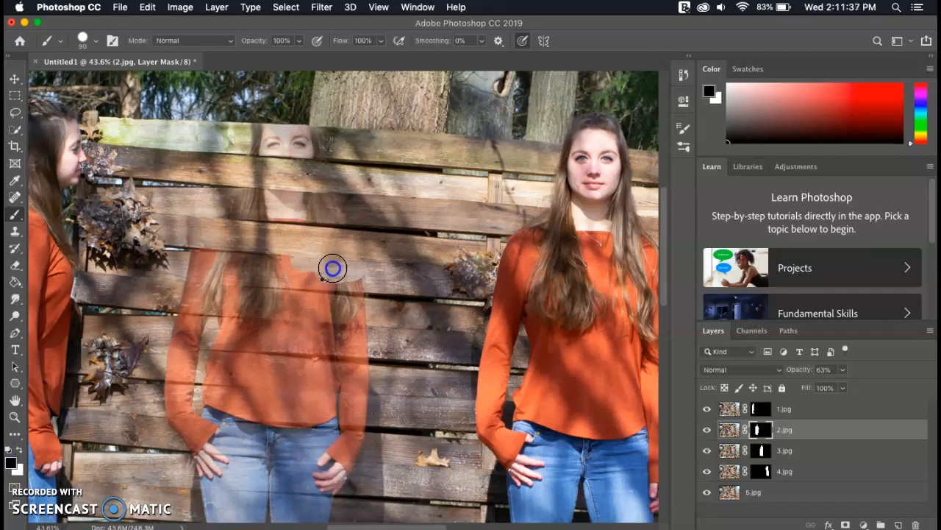
pyautogui.click(19, 450)
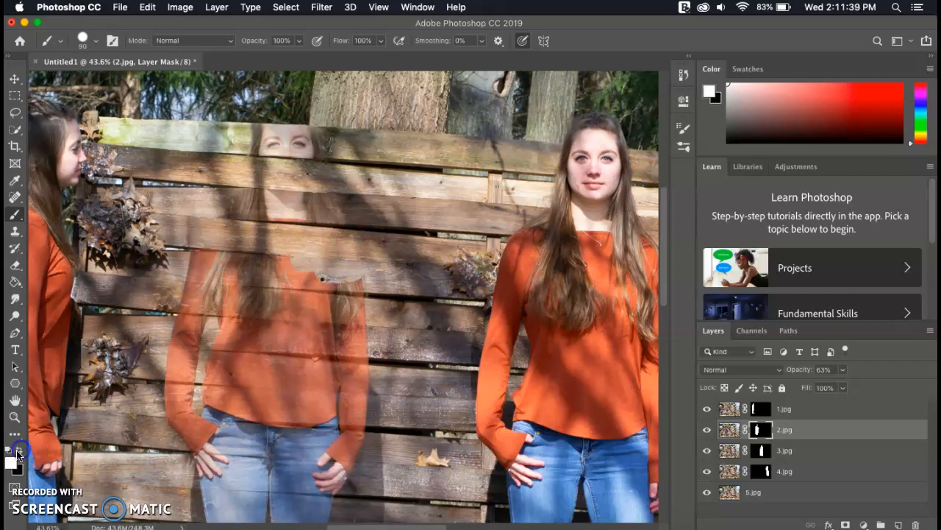
pyautogui.moveTo(361, 273)
pyautogui.mouseDown()
pyautogui.moveTo(287, 267)
pyautogui.moveTo(334, 281)
pyautogui.mouseUp()
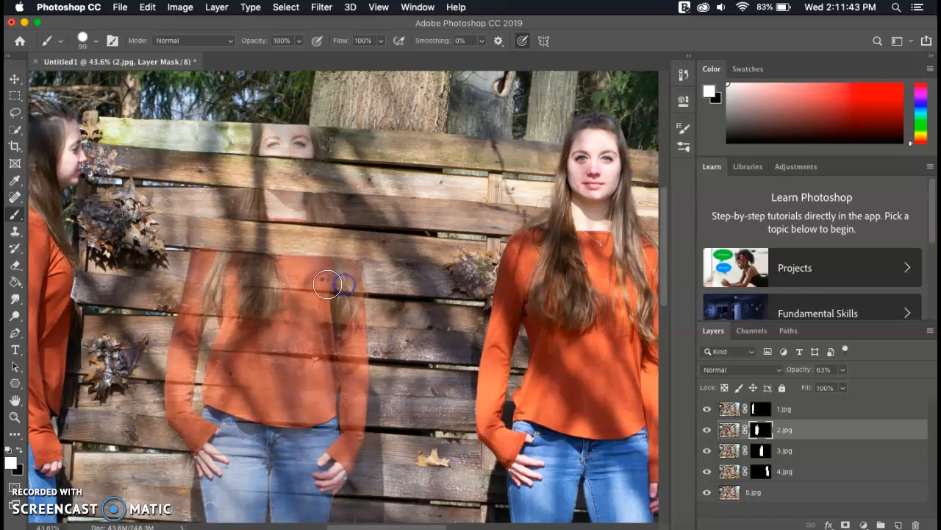
# Brush black on the 2.jpg mask over the remaining boards crossing the woman's body, leaving every other board row unpainted
pyautogui.click(19, 449)
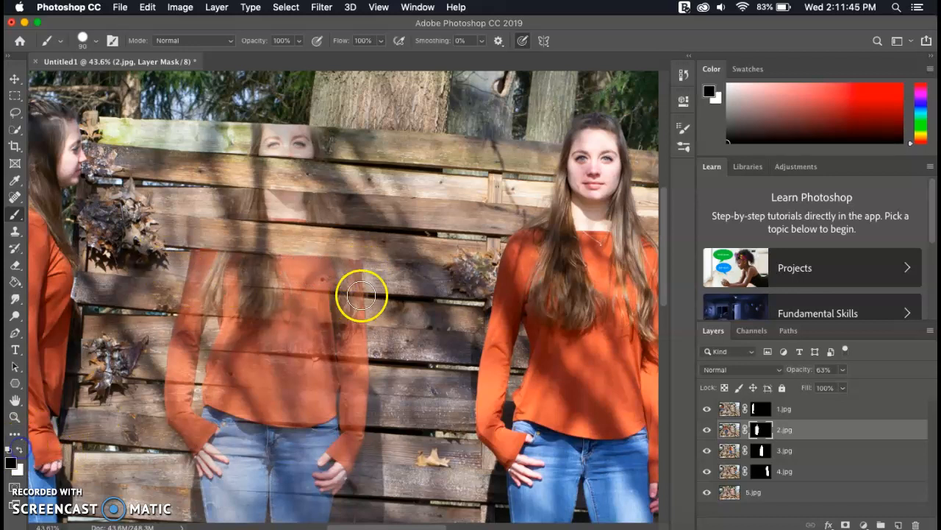
pyautogui.moveTo(367, 307); pyautogui.dragTo(184, 299)
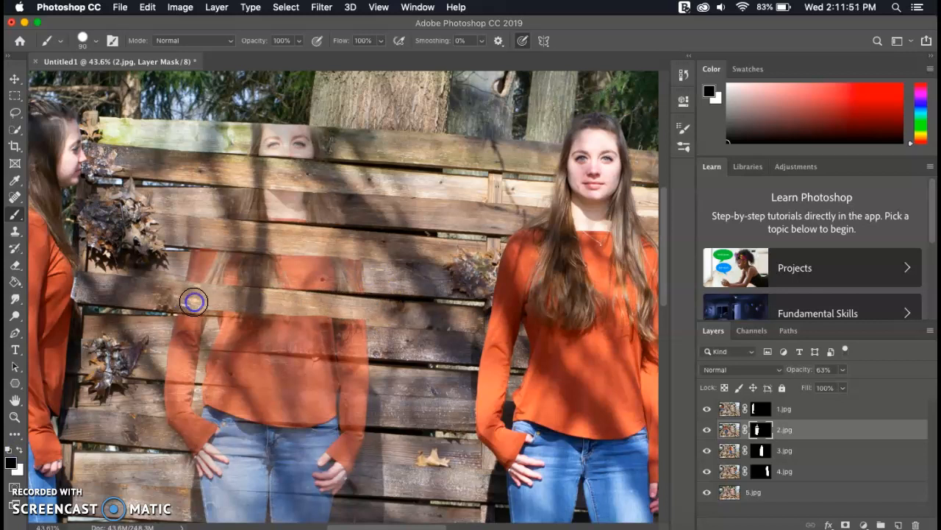
pyautogui.press('x')
# Restore the 2.jpg layer's opacity to 100%
pyautogui.press('super+0')
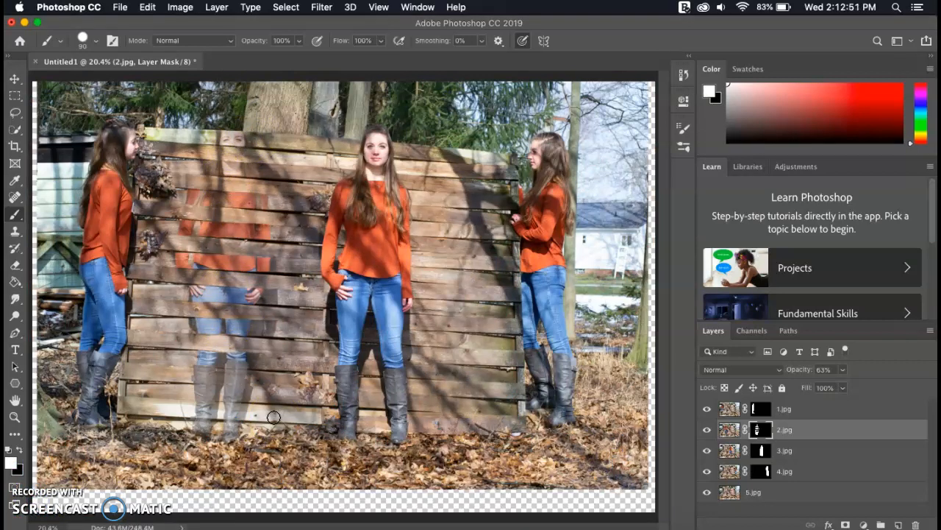
pyautogui.click(845, 369)
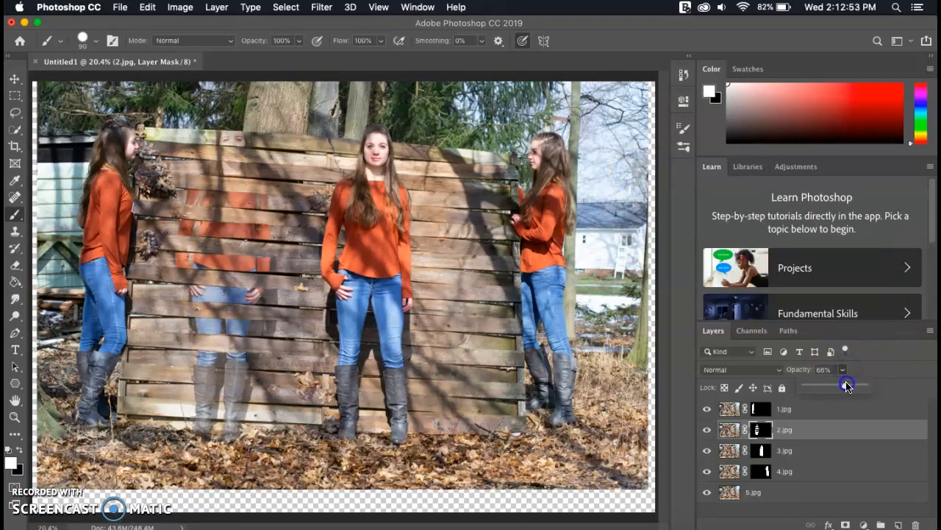
pyautogui.moveTo(848, 386); pyautogui.dragTo(882, 386)
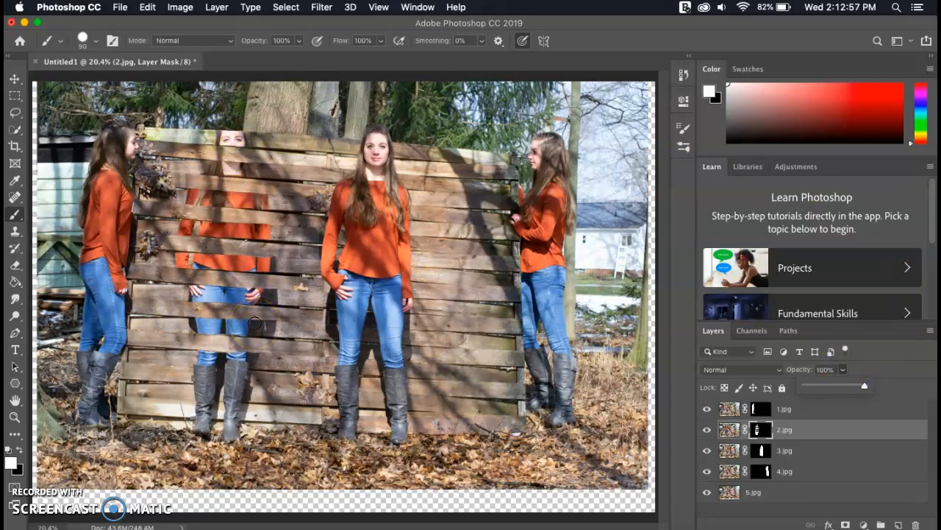
# Reduce the 3.jpg layer's opacity to 46% and brush black on its mask over the hair above the fence and the board crossing the lower face
pyautogui.click(759, 450)
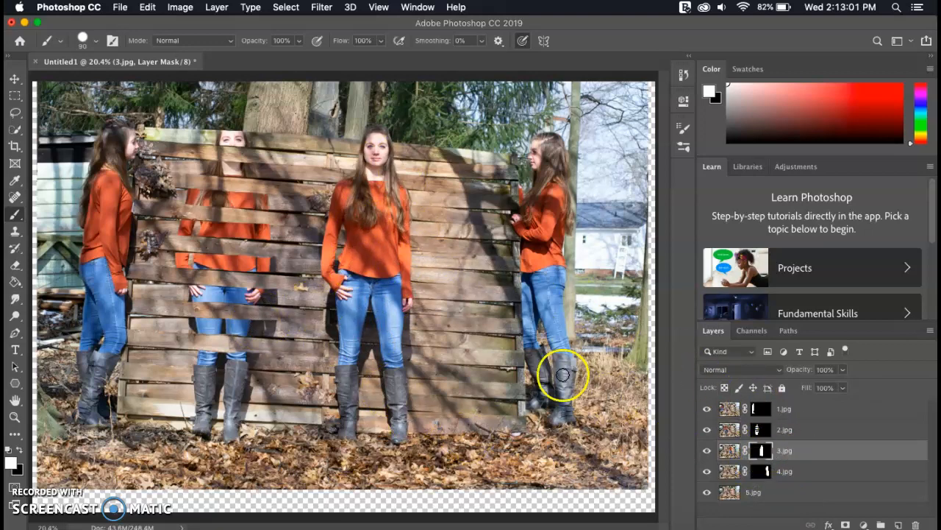
pyautogui.scroll(5, 436, 236)
pyautogui.scroll(-2, 436, 235)
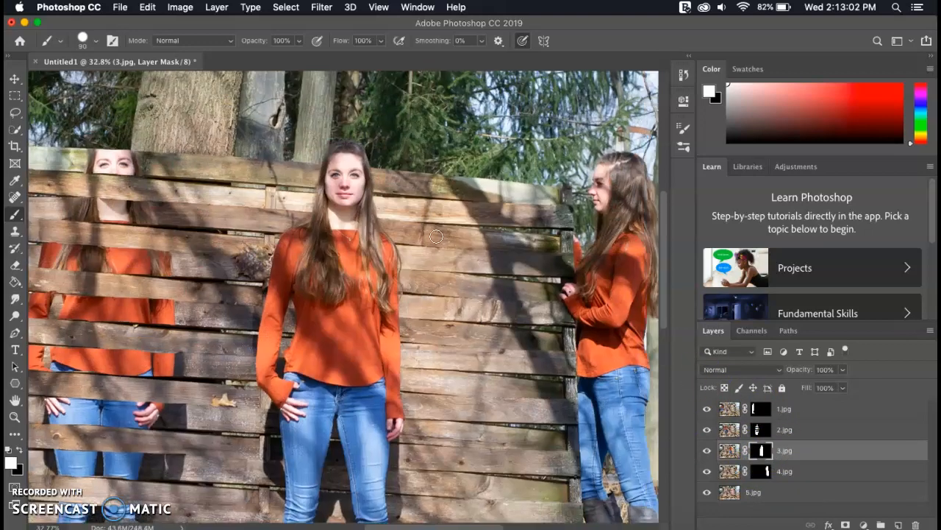
pyautogui.click(843, 369)
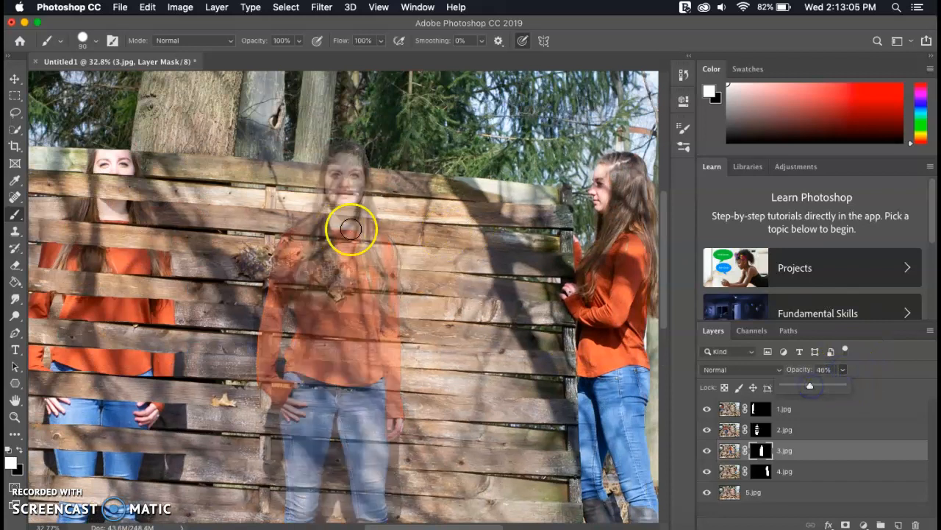
pyautogui.click(20, 449)
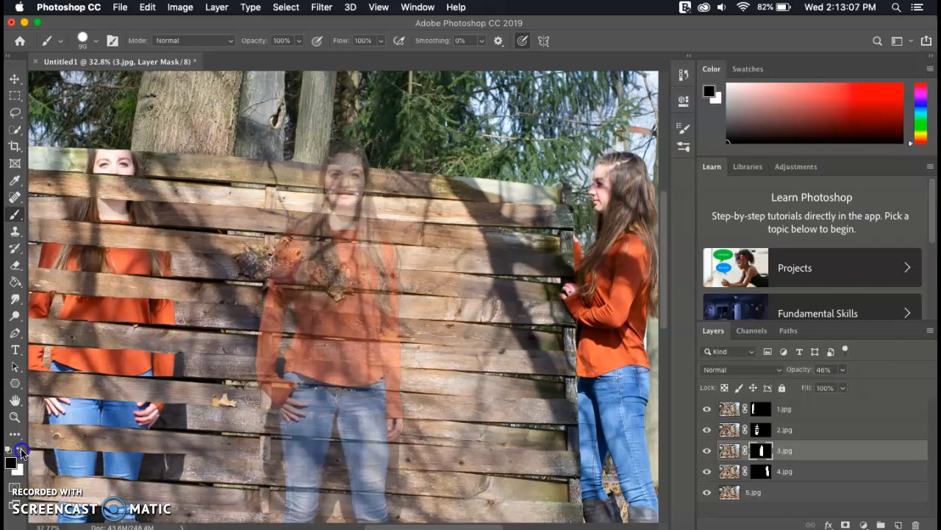
pyautogui.moveTo(322, 155)
pyautogui.mouseDown()
pyautogui.moveTo(375, 199)
pyautogui.moveTo(328, 200)
pyautogui.mouseUp()
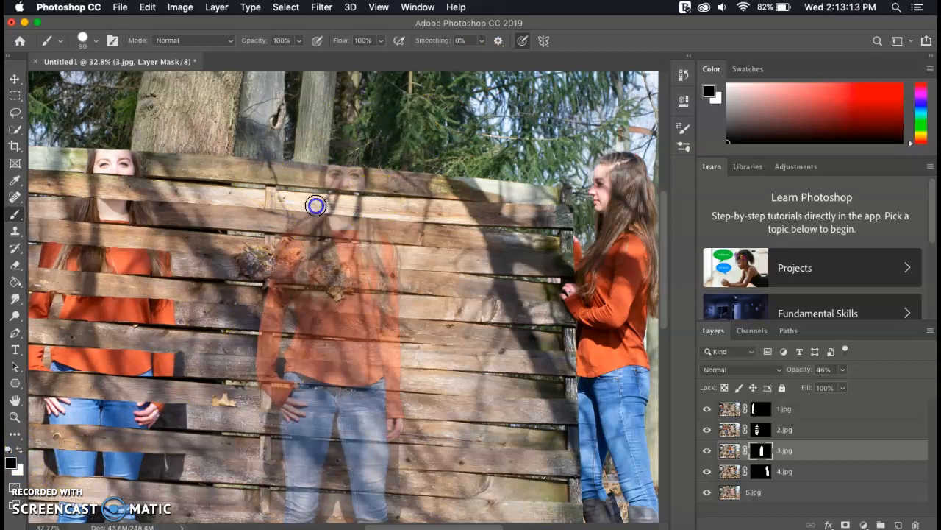
# Return the 3.jpg layer's opacity to 100%
pyautogui.scroll(-3, 316, 206)
pyautogui.click(843, 370)
pyautogui.moveTo(843, 394); pyautogui.dragTo(877, 385)
pyautogui.click(429, 437)
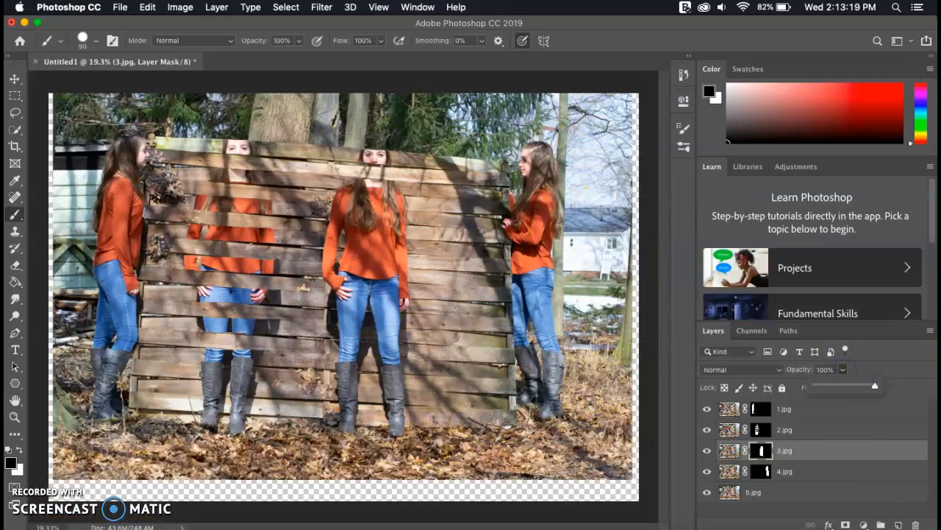